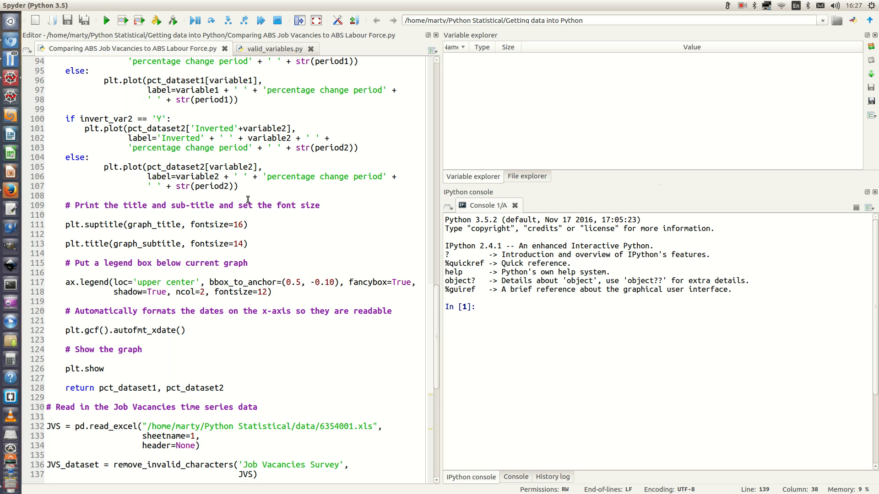
scroll(107, 408, "down", 2)
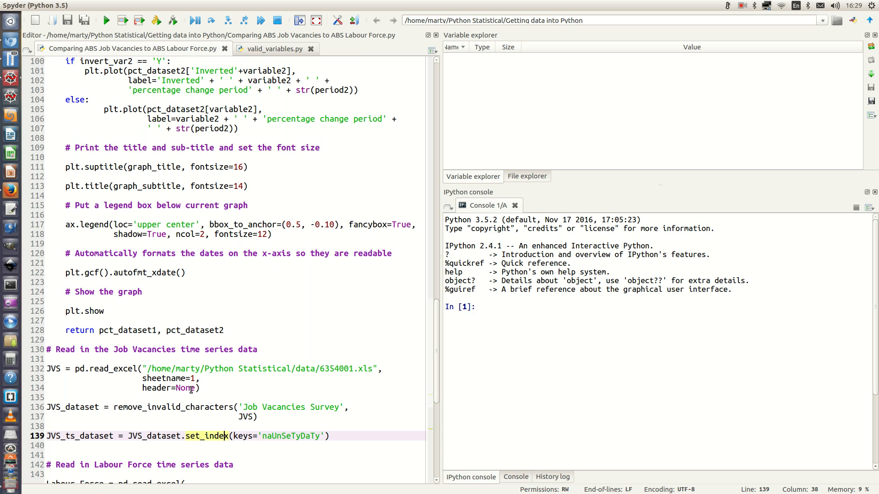
scroll(190, 381, "down", 2)
scroll(190, 377, "down", 1)
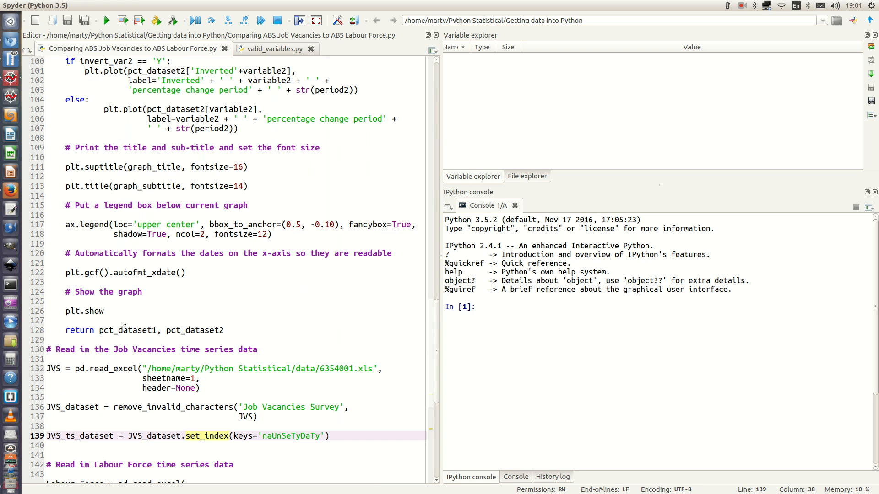
scroll(127, 325, "down", 2)
scroll(128, 327, "down", 2)
scroll(129, 330, "down", 1)
scroll(130, 330, "down", 1)
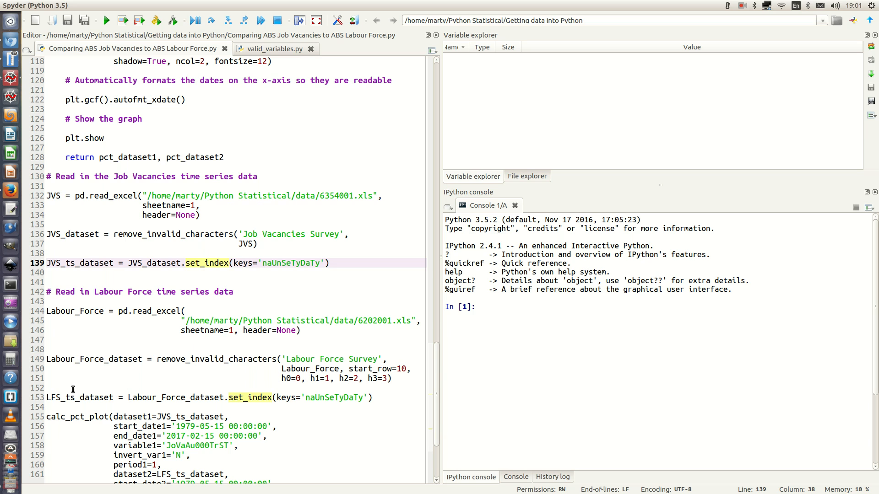
scroll(255, 380, "down", 2)
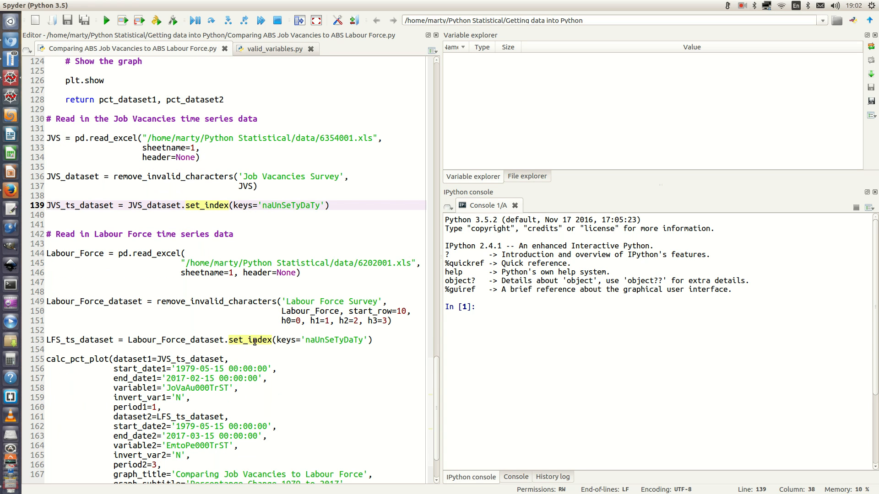
scroll(254, 341, "up", 1)
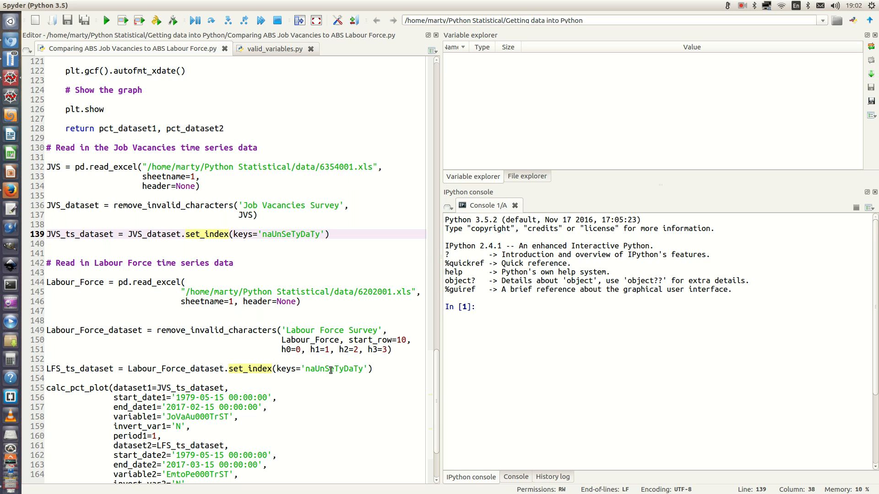
- Comment out the calc_pct_plot call and series lines 155-173, then run the script
left_click(46, 388)
left_click_drag(46, 388, 174, 445)
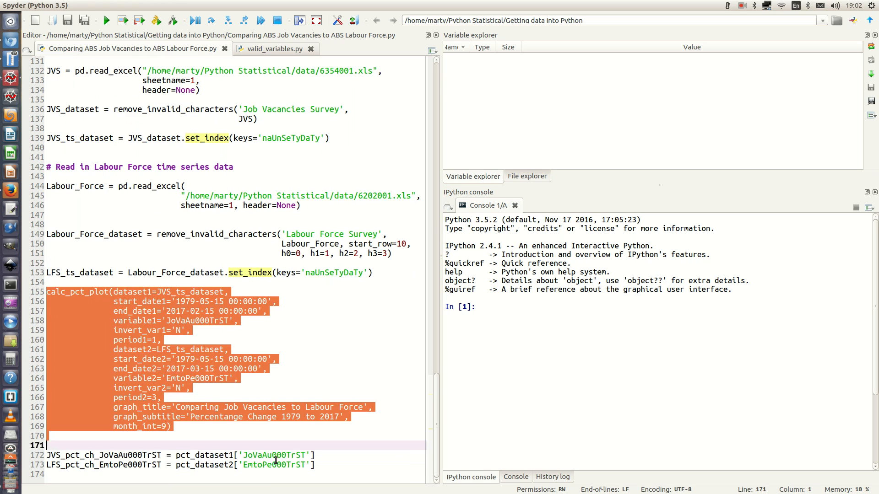
left_click_drag(173, 445, 316, 465)
right_click(133, 355)
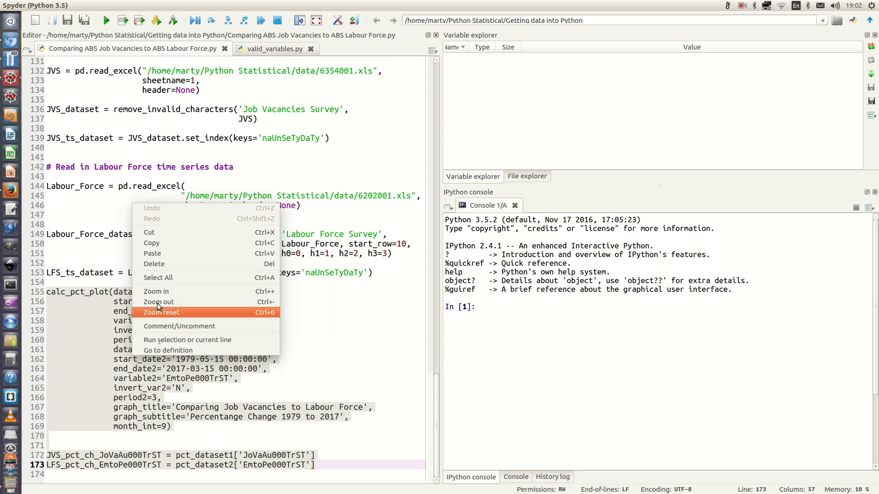
left_click(159, 328)
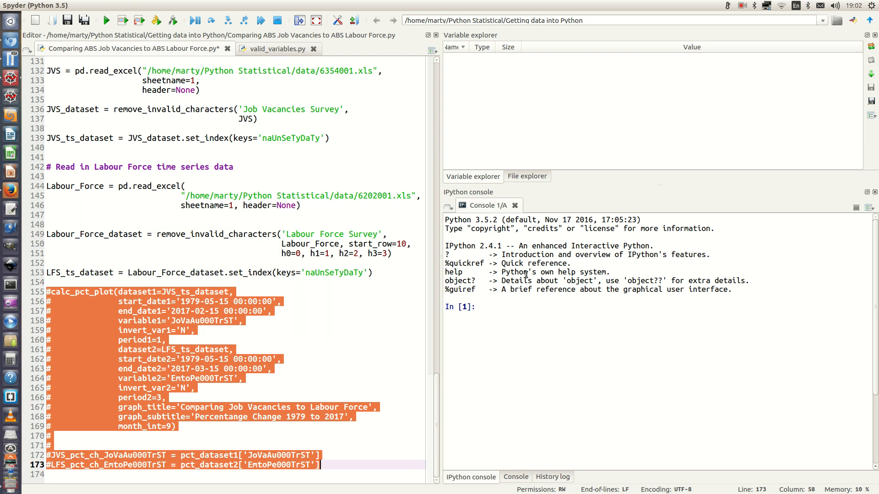
left_click(106, 21)
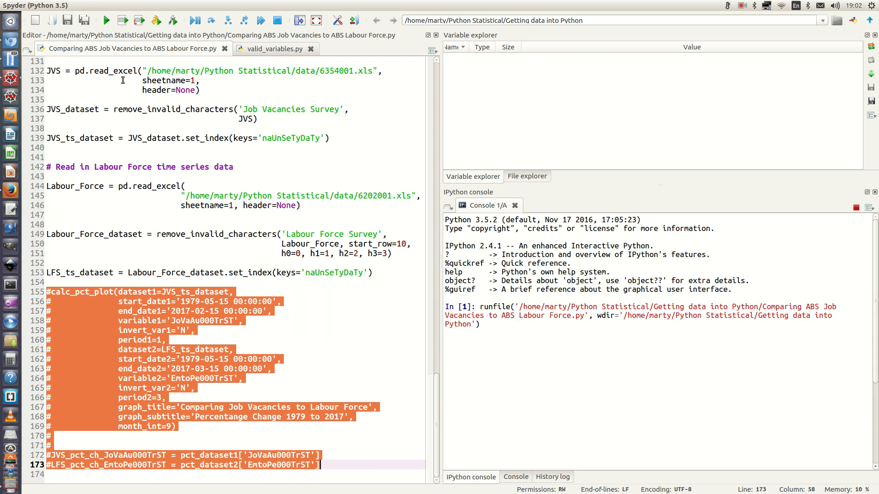
scroll(608, 334, "up", 10)
scroll(638, 332, "up", 7)
scroll(637, 331, "up", 2)
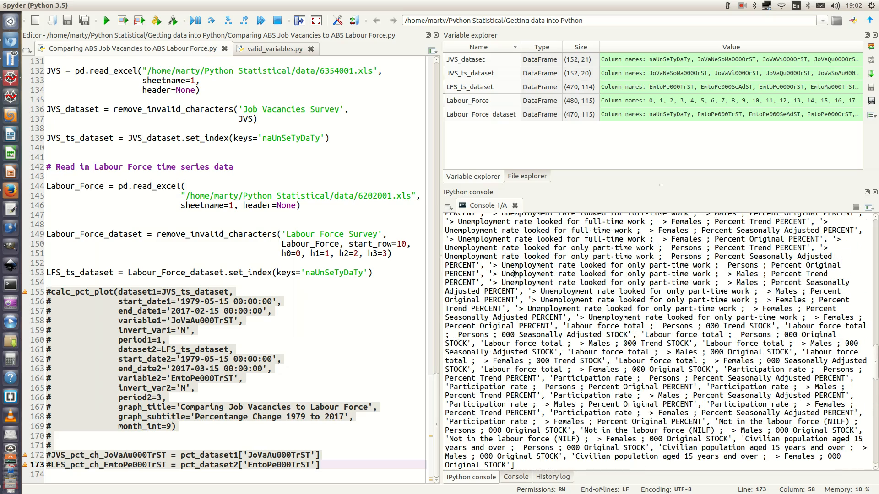
scroll(611, 337, "down", 2)
scroll(608, 336, "down", 2)
scroll(601, 335, "down", 3)
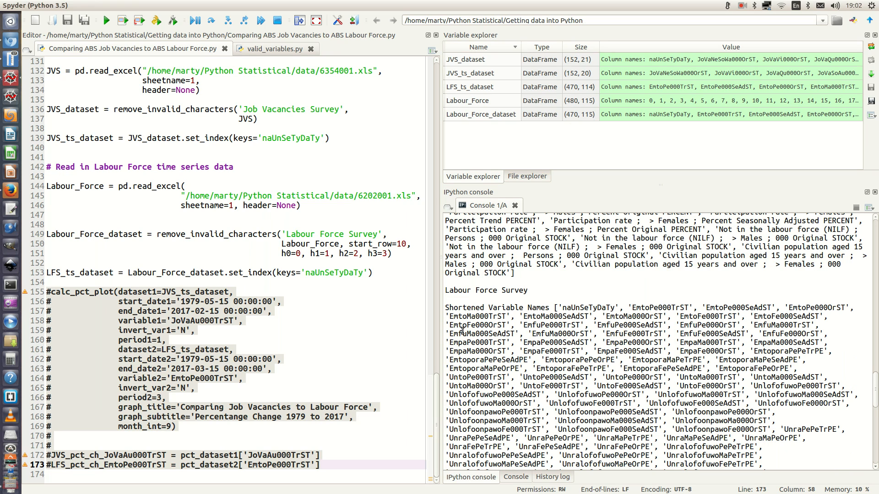
- Uncomment lines 155-173 so the calc_pct_plot call is active again and rerun
left_click(355, 313)
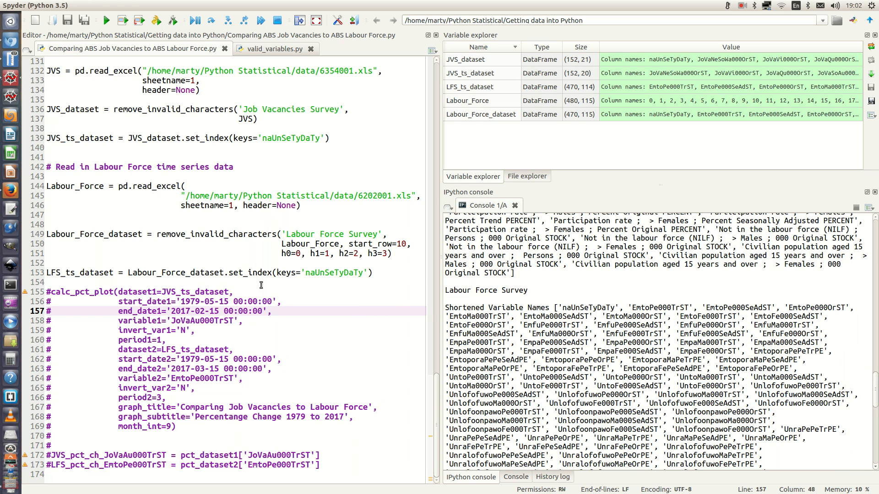
left_click_drag(47, 292, 46, 474)
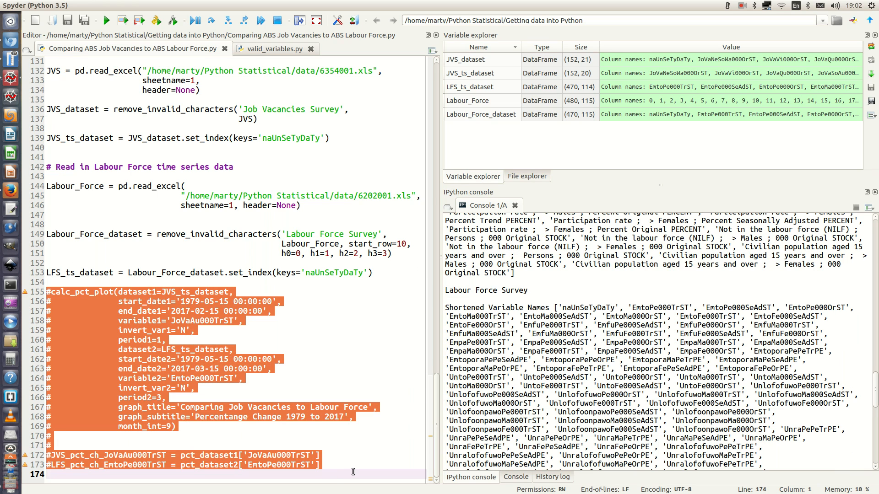
right_click(254, 459)
left_click(281, 427)
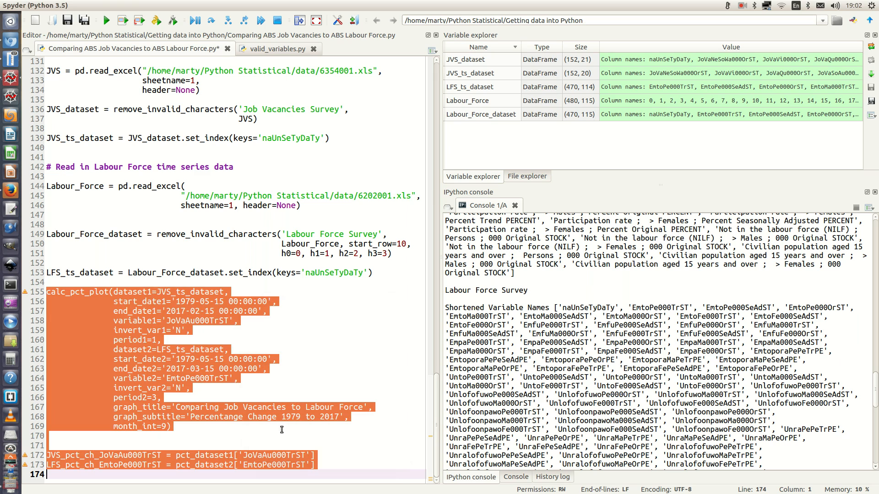
key("F9")
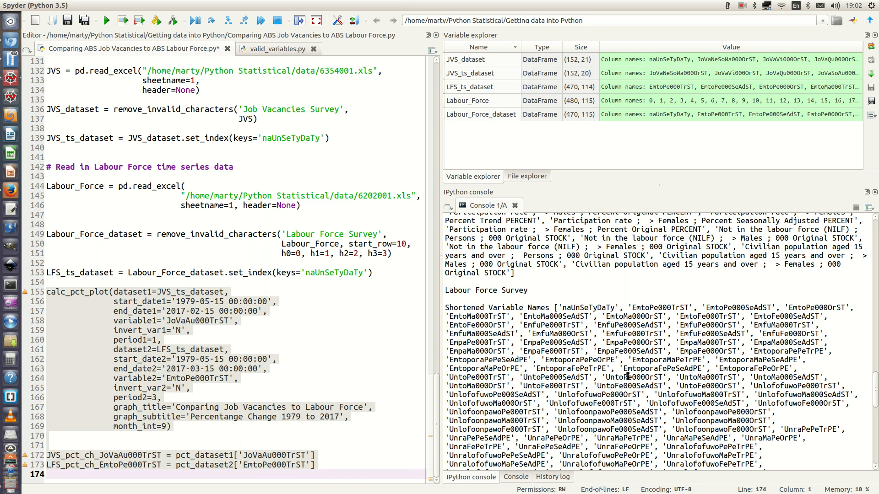
scroll(592, 358, "up", 6)
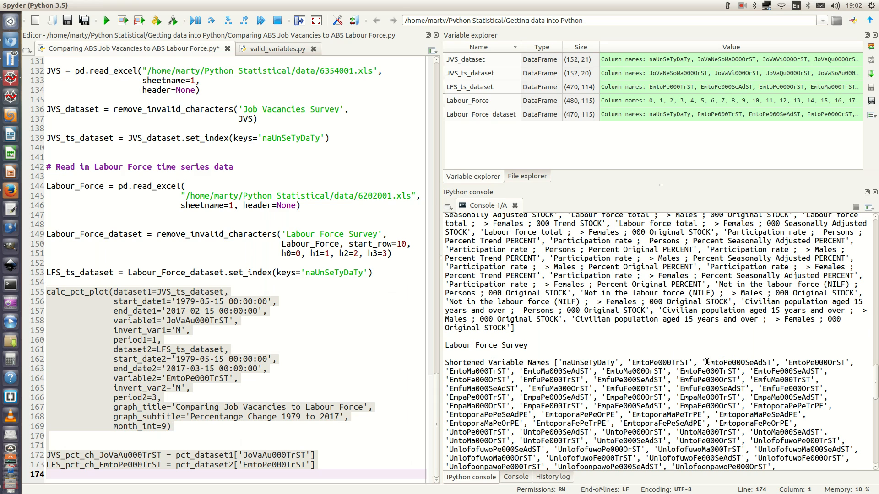
- Copy the EmtoPe000TrST series name from the printed Labour Force names in the console
left_click_drag(707, 362, 768, 362)
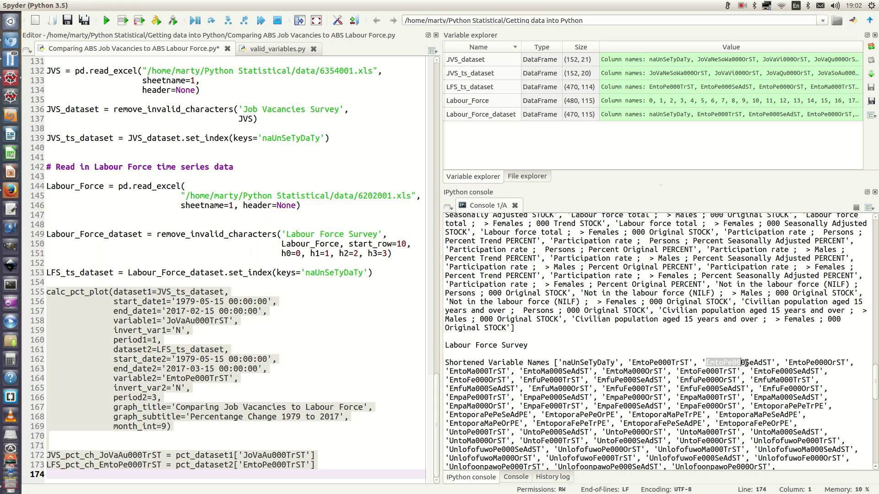
left_click(801, 358)
left_click_drag(632, 363, 688, 362)
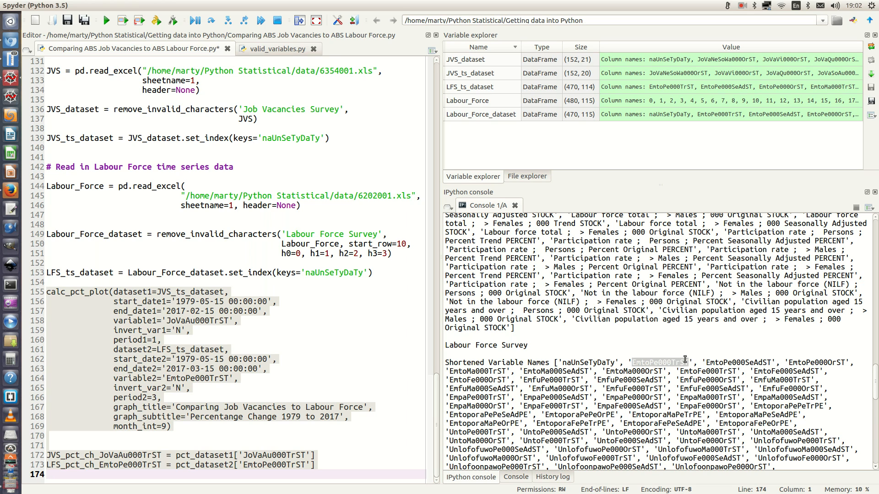
right_click(655, 365)
left_click(675, 379)
left_click(165, 360)
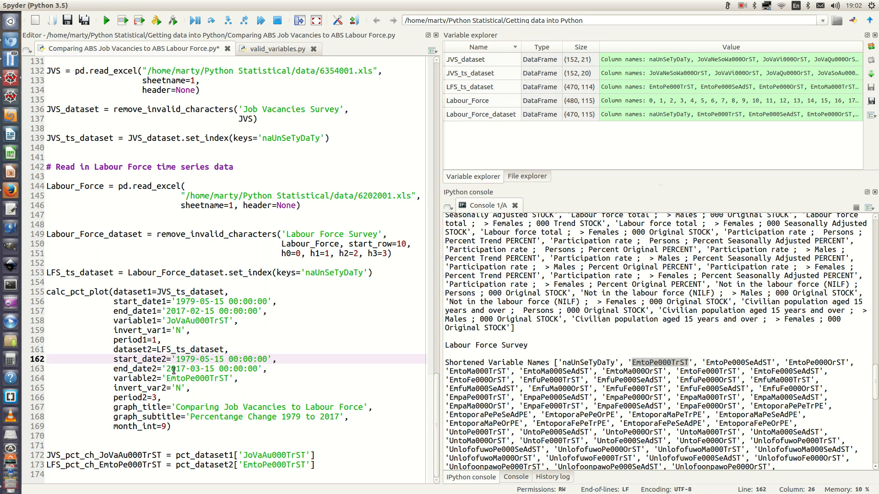
left_click(166, 378)
left_click_drag(166, 378, 230, 378)
right_click(220, 379)
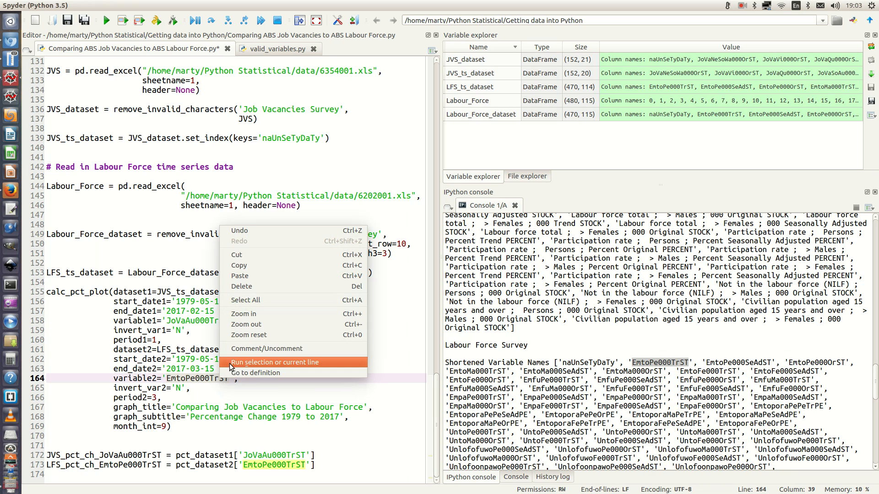
left_click(240, 275)
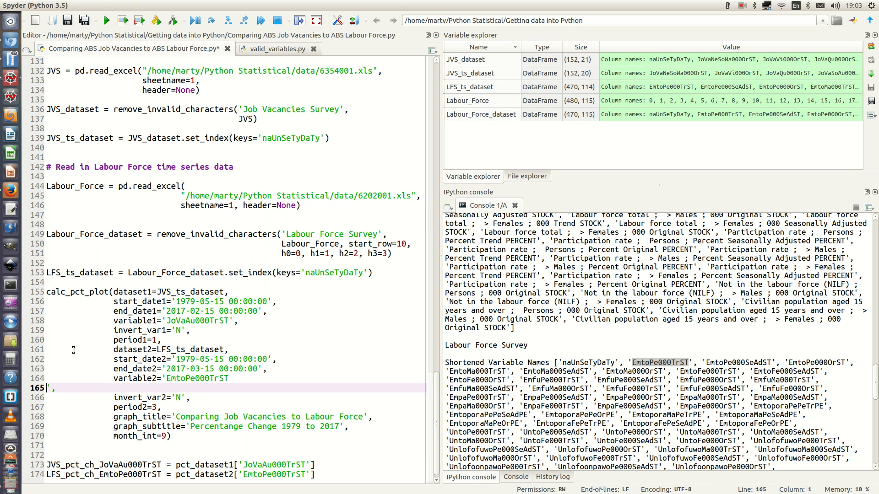
key("BackSpace")
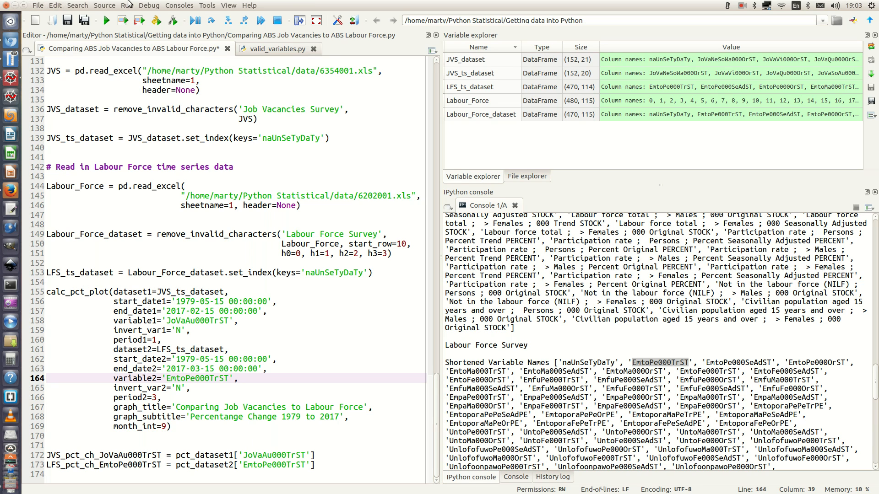
- Run the script to draw the JoVaAu000TrST vs EmtoPe000TrST percentage-change chart, 1979-2017
left_click(107, 21)
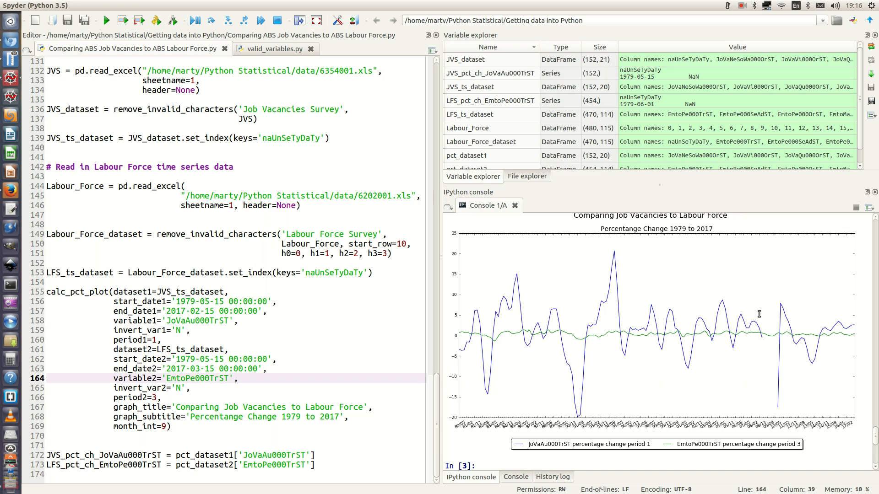
scroll(657, 317, "up", 5)
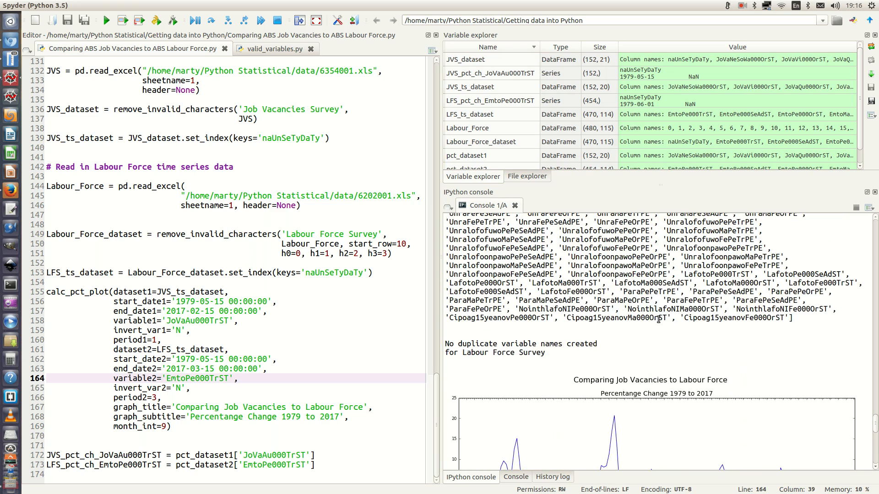
scroll(657, 317, "up", 5)
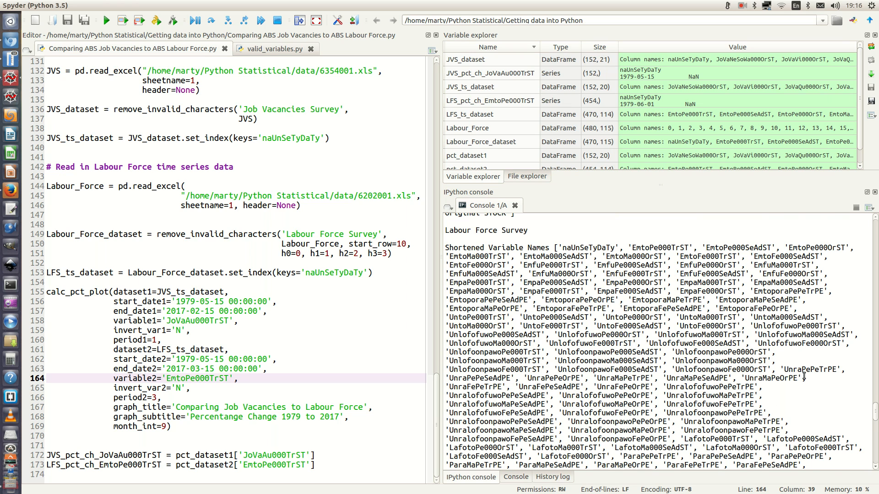
scroll(766, 373, "up", 2)
scroll(766, 372, "down", 3)
scroll(766, 373, "down", 2)
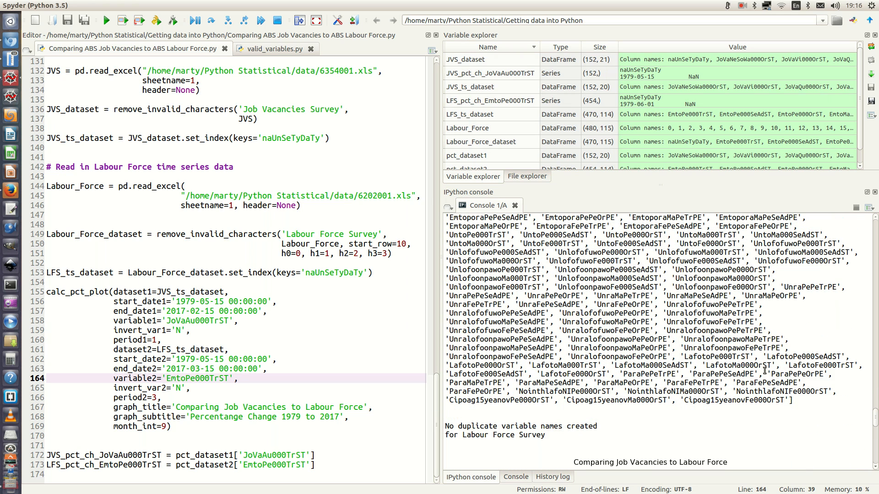
scroll(562, 305, "up", 1)
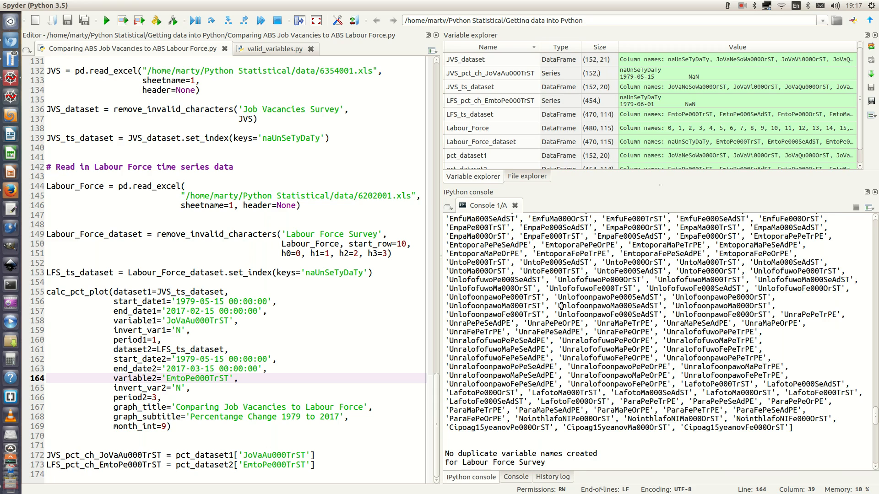
scroll(561, 306, "up", 1)
scroll(562, 306, "up", 1)
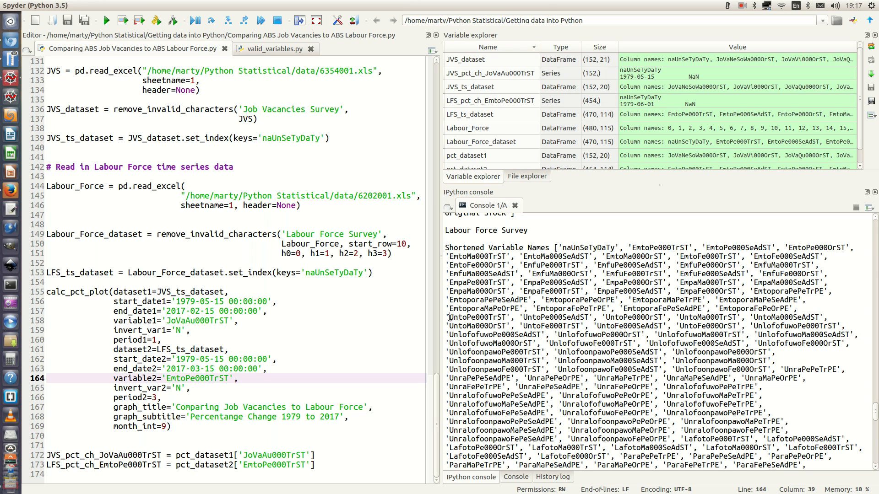
- Copy UntoPe000TrST from the console and paste it over EmtoPe000TrST in variable2 on line 164
left_click_drag(450, 317, 495, 317)
right_click(494, 318)
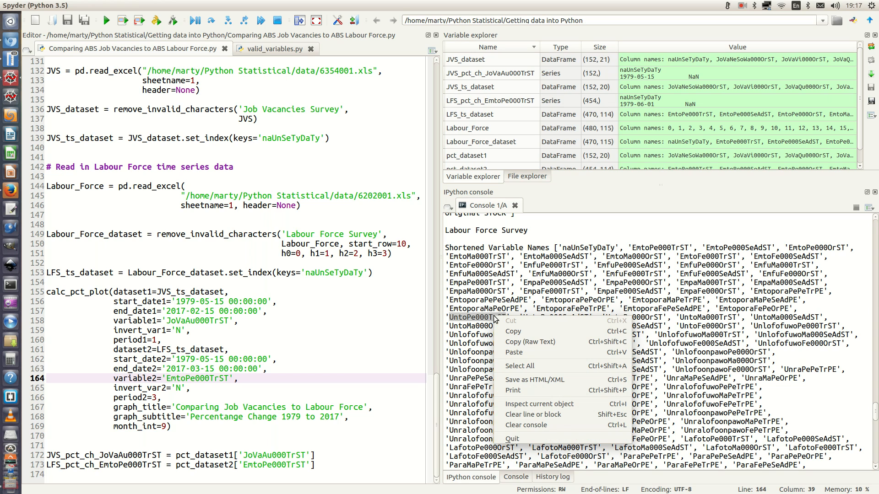
left_click(512, 333)
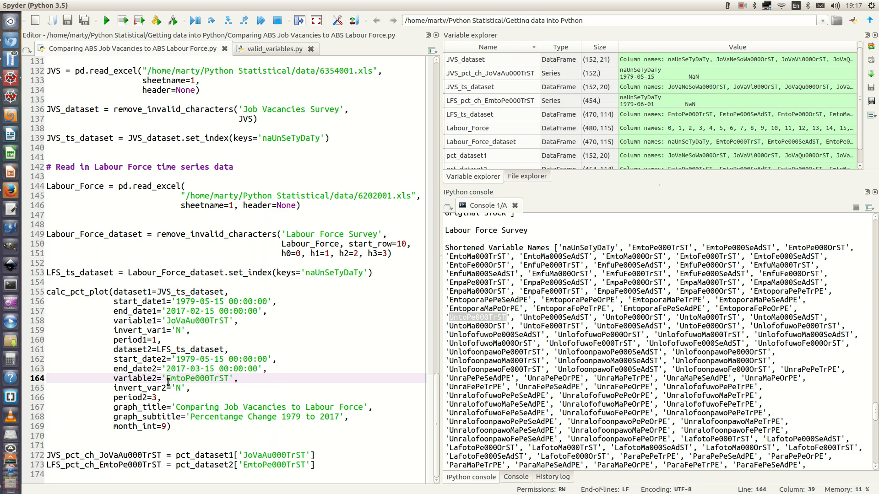
left_click_drag(167, 379, 228, 379)
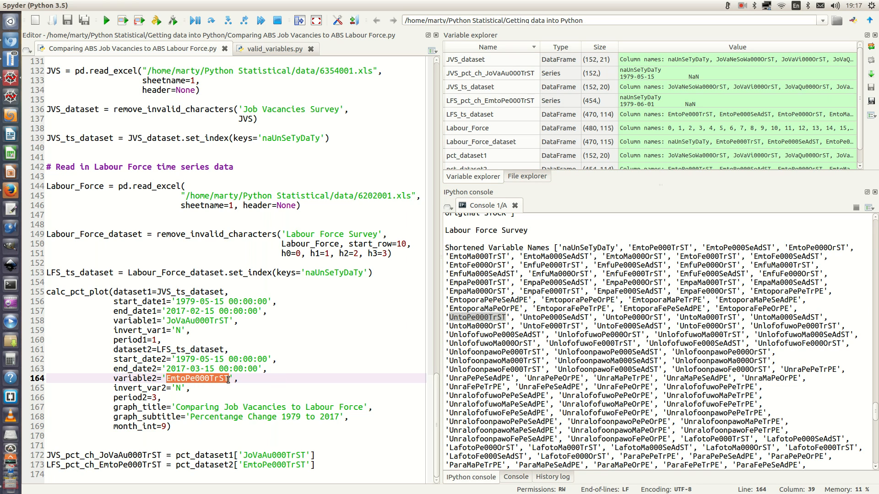
key("ctrl+v")
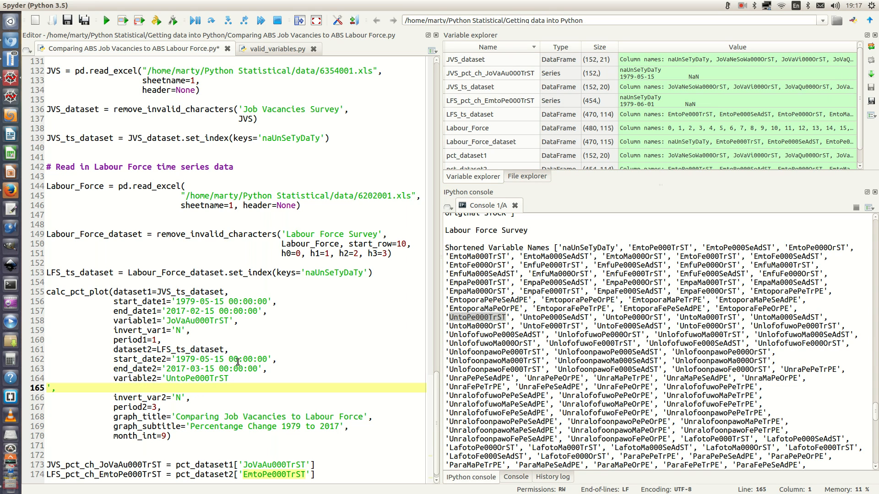
key("BackSpace")
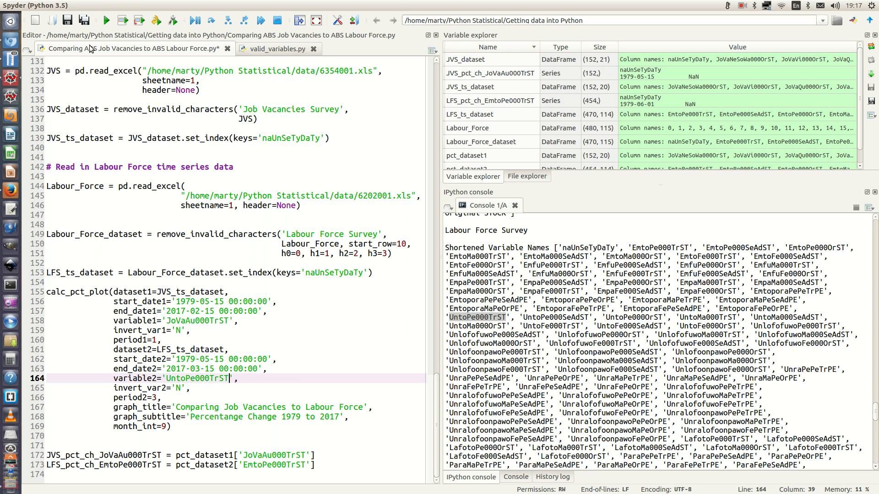
- Rerun the script so the chart compares JoVaAu000TrST with UntoPe000TrST percentage change
left_click(107, 20)
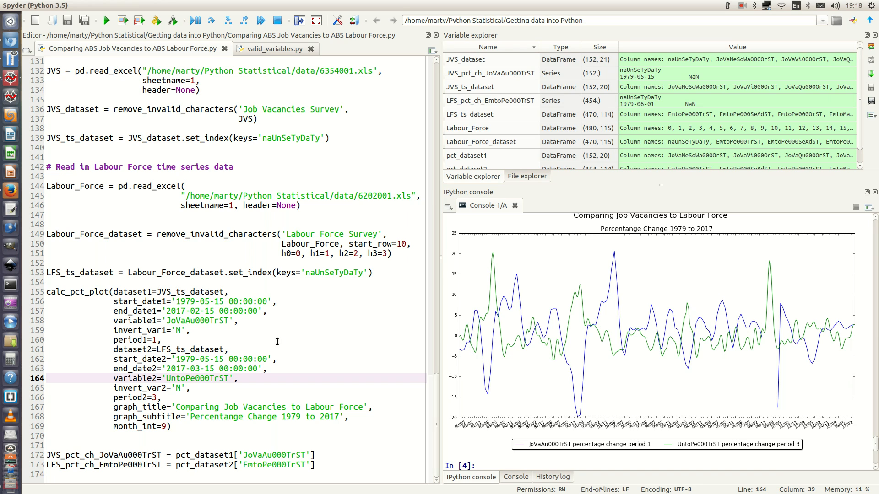
- Change invert_var2 on line 165 from 'N' to 'Y' and rerun to plot the inverted series
left_click(180, 388)
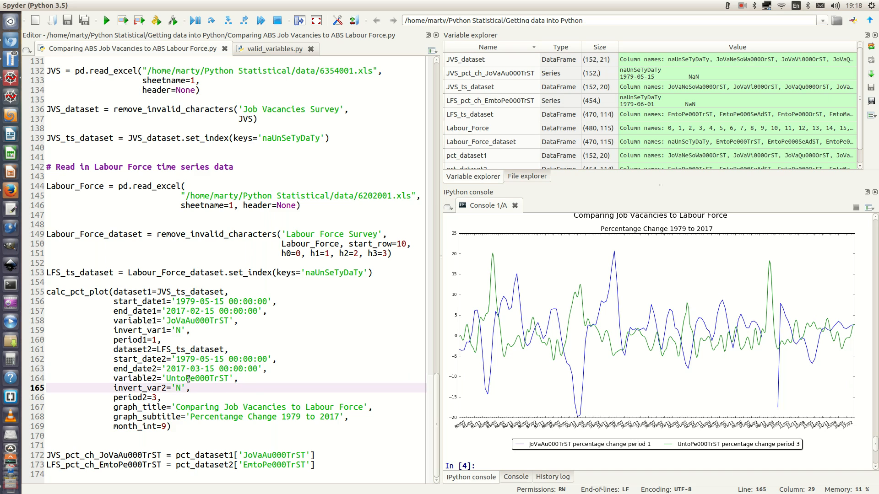
key("BackSpace")
type("Y")
key("F5")
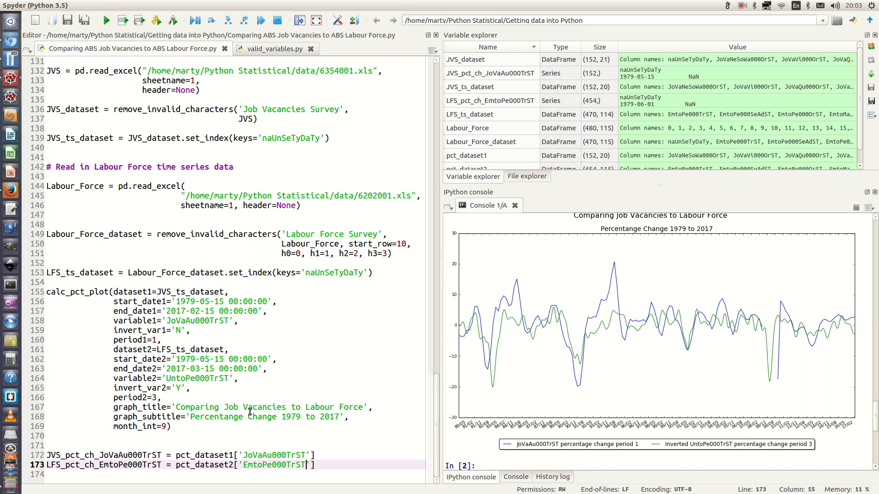
- Copy UntoPe000TrST from line 164 and paste it into pct_dataset2['...'] on line 173
left_click(165, 379)
left_click_drag(165, 378, 230, 378)
right_click(208, 380)
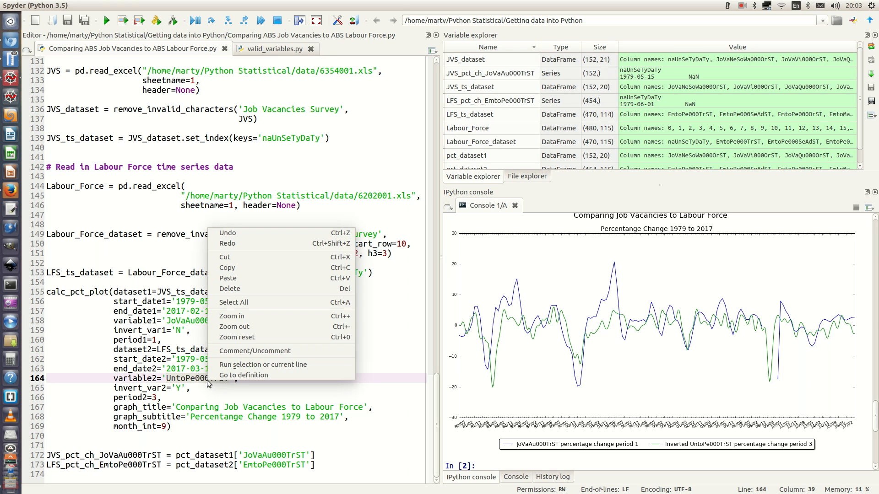
left_click(227, 268)
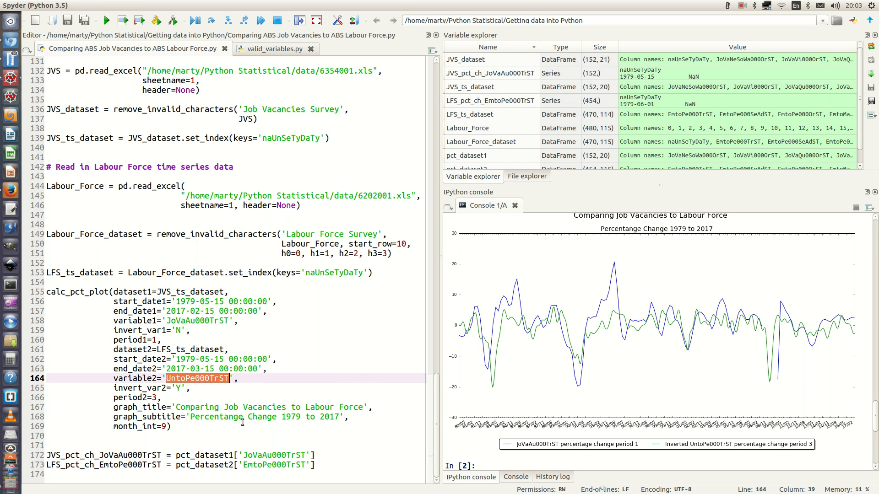
left_click_drag(242, 465, 305, 466)
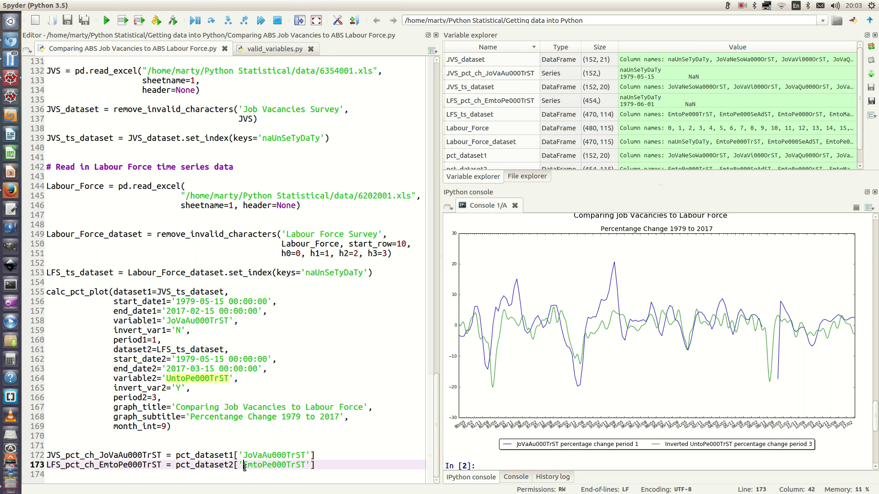
right_click(294, 466)
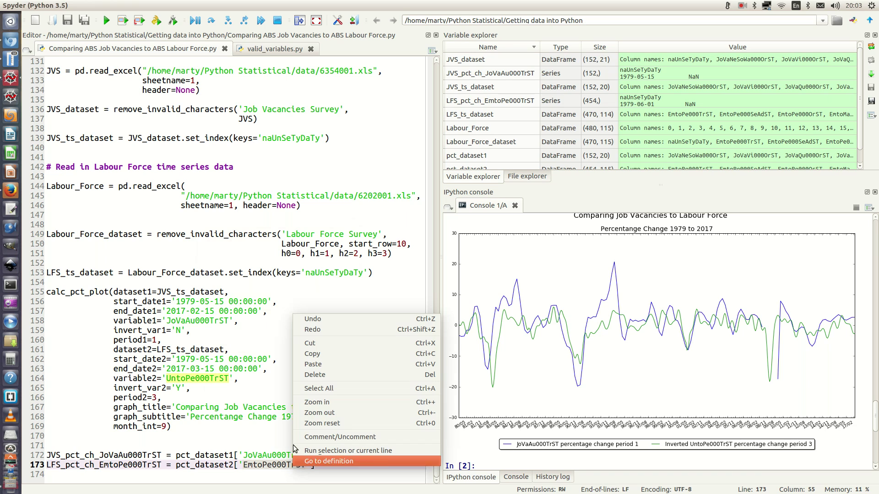
left_click(310, 364)
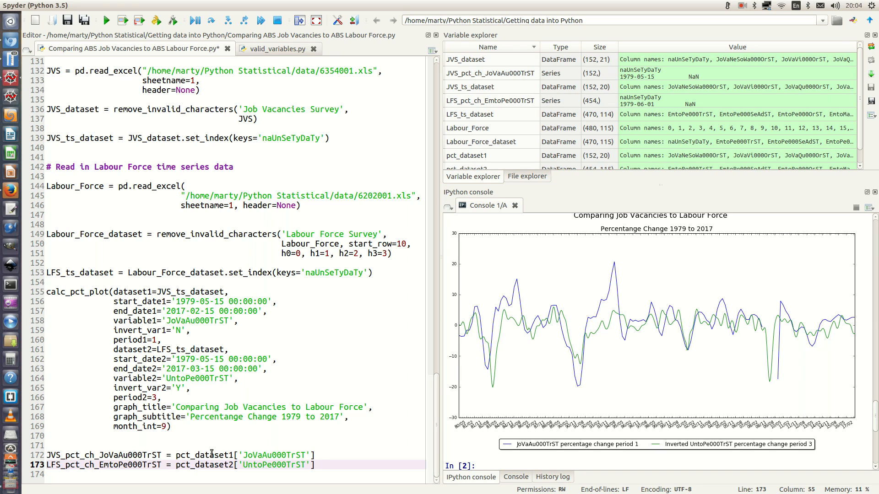
- Rename the line-173 variable to LFS_pct_ch_UntoPe000TrST and rerun the script
left_click_drag(98, 465, 162, 465)
right_click(124, 465)
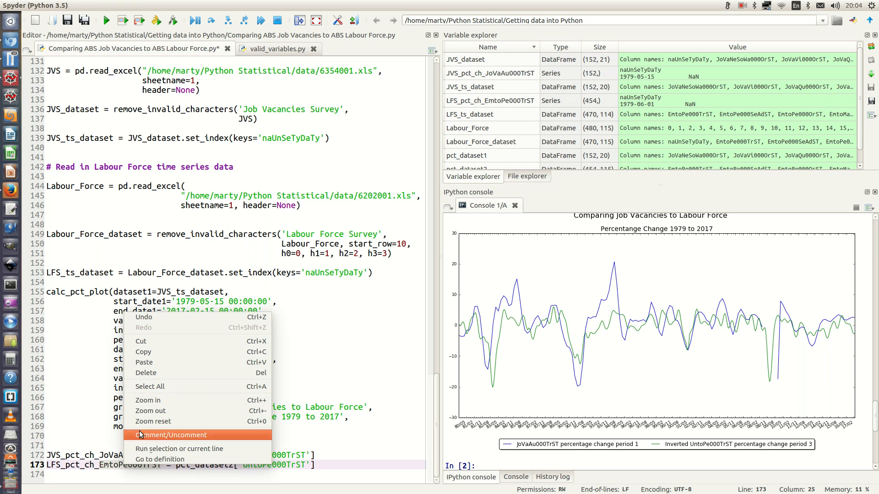
left_click(146, 363)
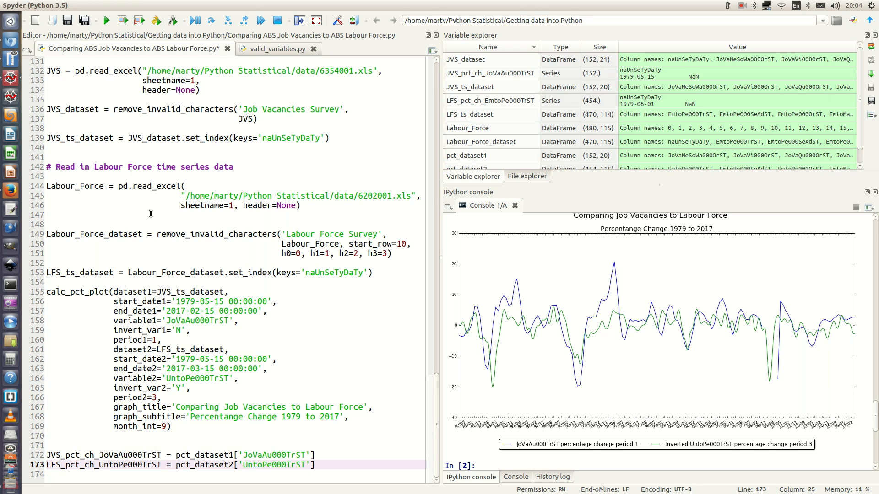
left_click(104, 19)
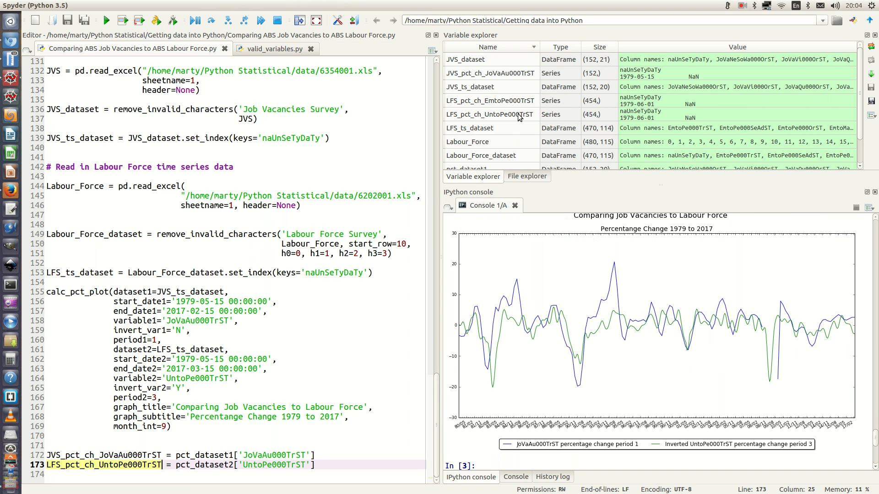
- View the LFS_pct_ch_UntoPe000TrST series values in the Variable explorer viewer
double_click(520, 116)
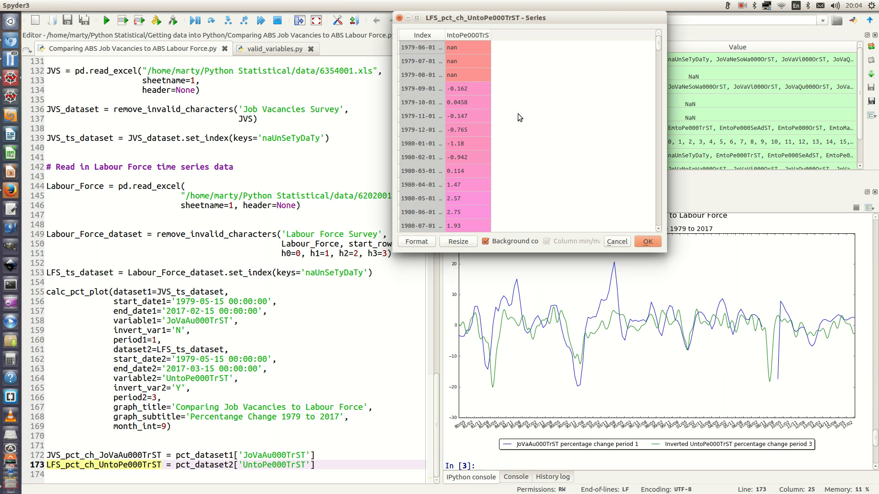